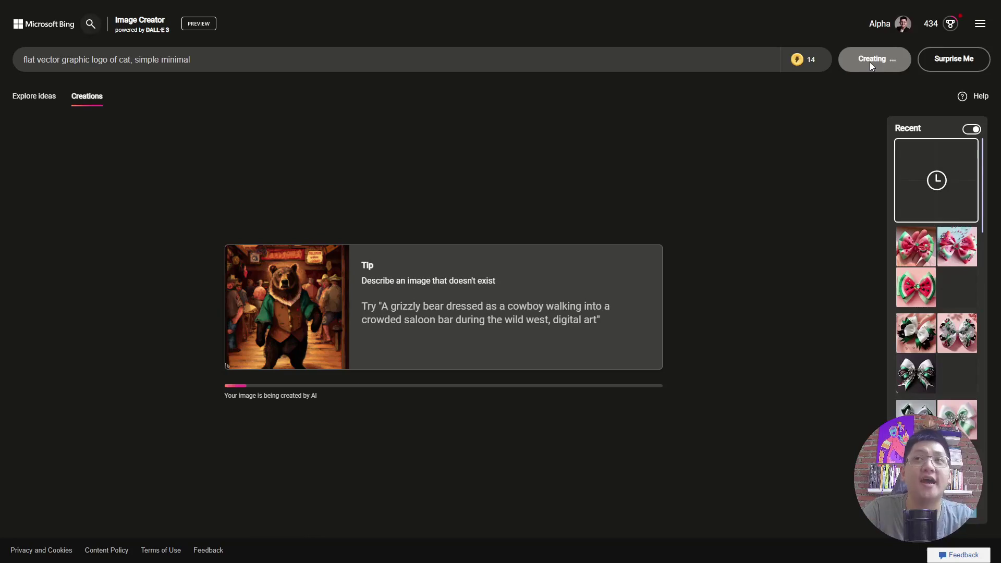
Browse the sample images and their prompts in the ideas gallery
{"action": "scroll", "coordinate": [940, 261], "scroll_direction": "down", "scroll_amount": 5}
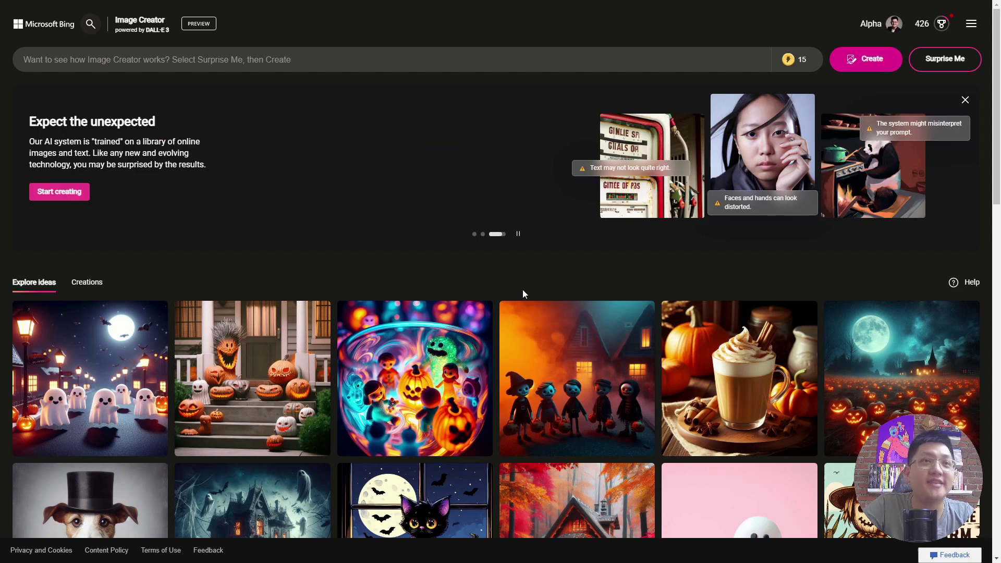
{"action": "scroll", "coordinate": [523, 291], "scroll_direction": "down", "scroll_amount": 1}
{"action": "scroll", "coordinate": [523, 294], "scroll_direction": "down", "scroll_amount": 2}
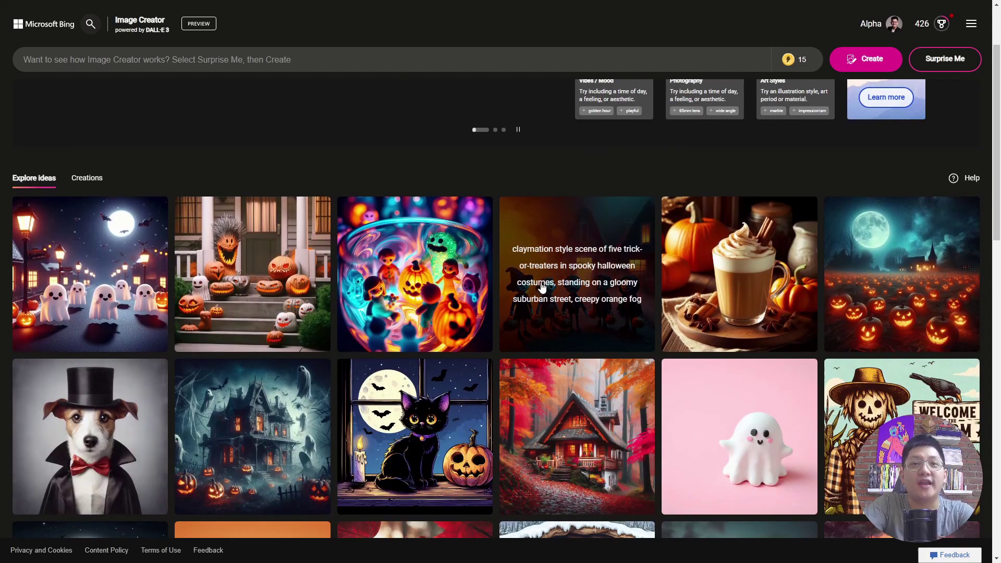
{"action": "scroll", "coordinate": [378, 374], "scroll_direction": "down", "scroll_amount": 5}
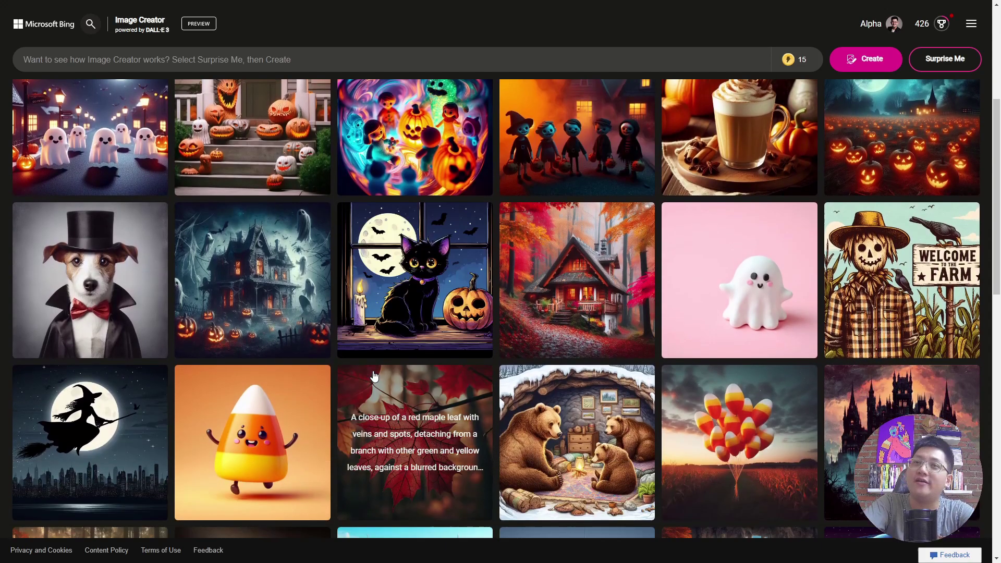
{"action": "scroll", "coordinate": [374, 376], "scroll_direction": "down", "scroll_amount": 1}
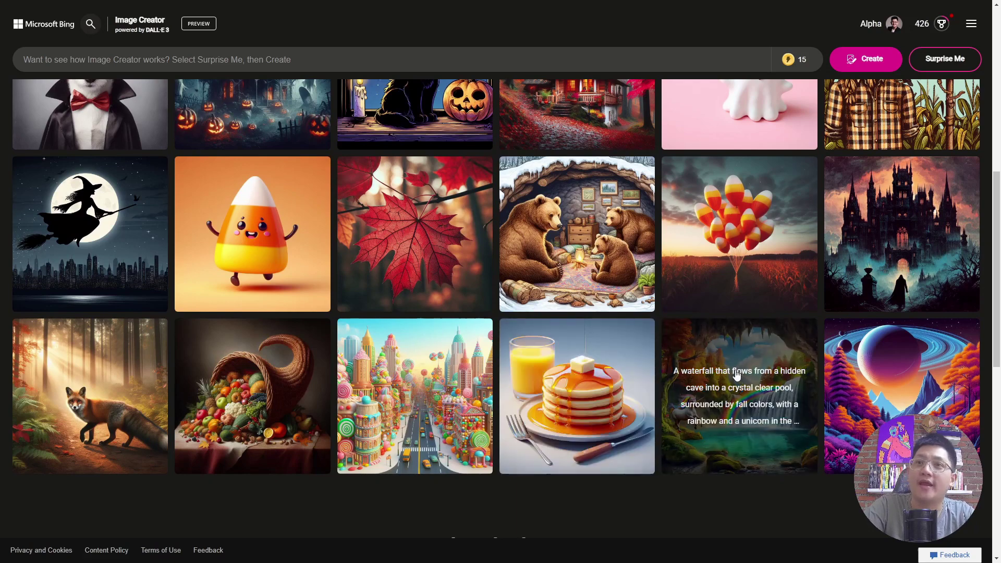
{"action": "scroll", "coordinate": [759, 449], "scroll_direction": "up", "scroll_amount": 5}
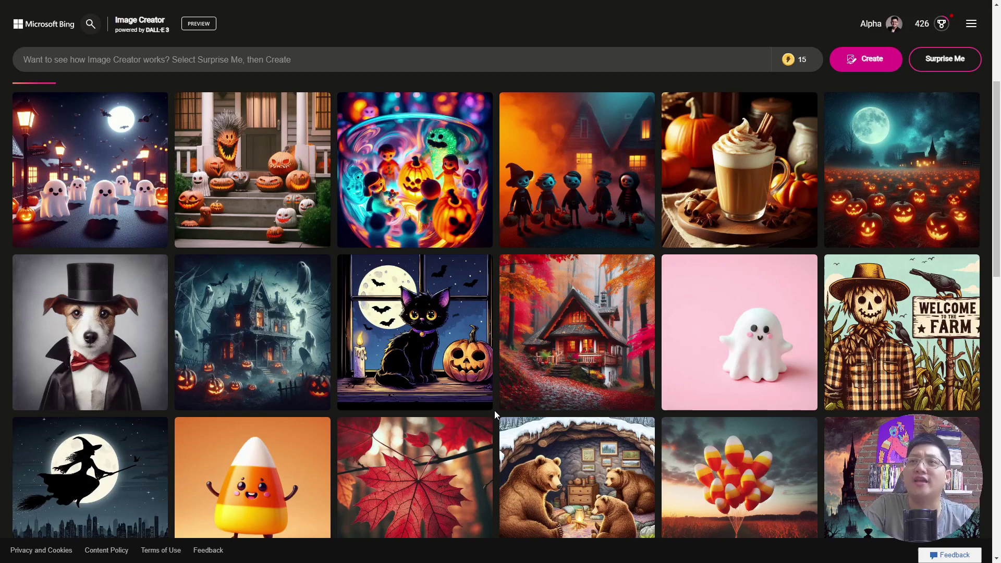
{"action": "scroll", "coordinate": [553, 323], "scroll_direction": "up", "scroll_amount": 3}
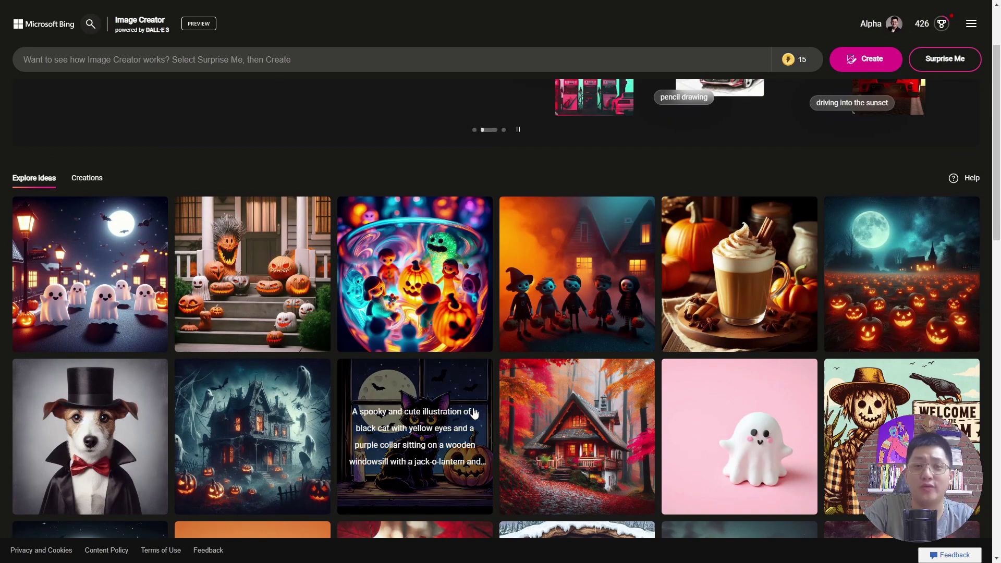
{"action": "scroll", "coordinate": [475, 414], "scroll_direction": "up", "scroll_amount": 2}
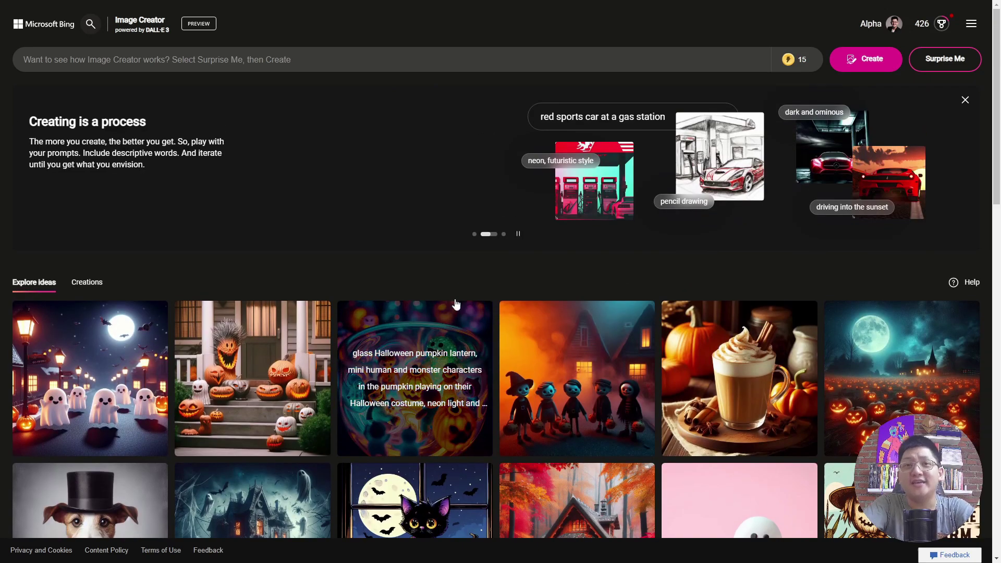
Generate images from the prompt "flat vector graphic logo of cat, simple minimal"
{"action": "left_click", "coordinate": [305, 60]}
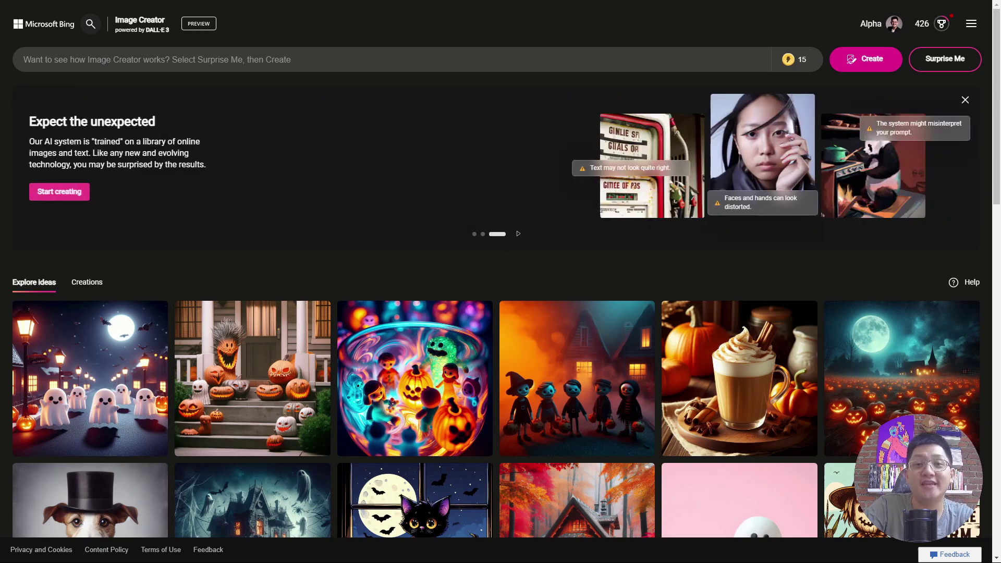
{"action": "left_click", "coordinate": [512, 62]}
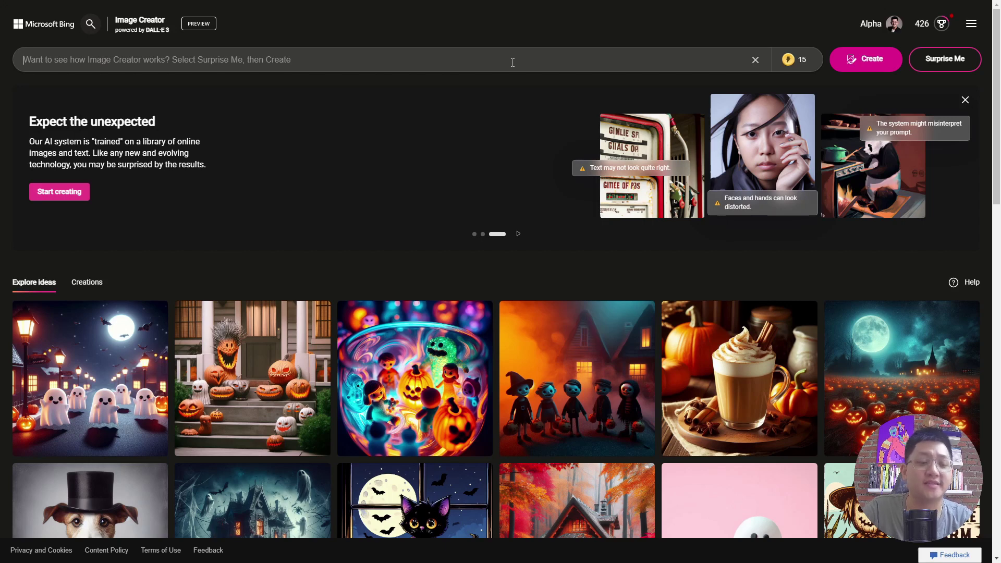
{"action": "type", "text": "flat vector graphic logo of cat, simple minimal"}
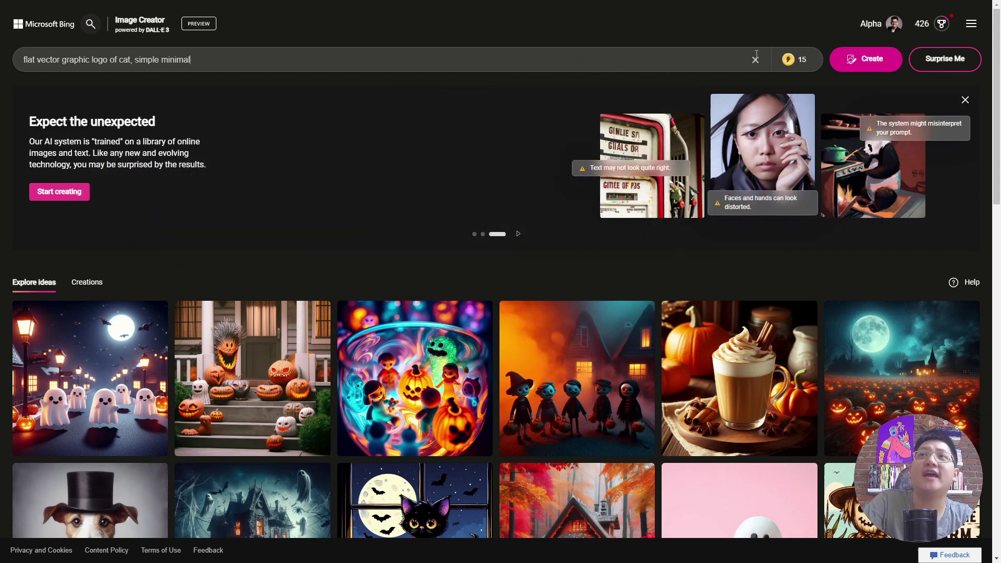
{"action": "left_click", "coordinate": [871, 65]}
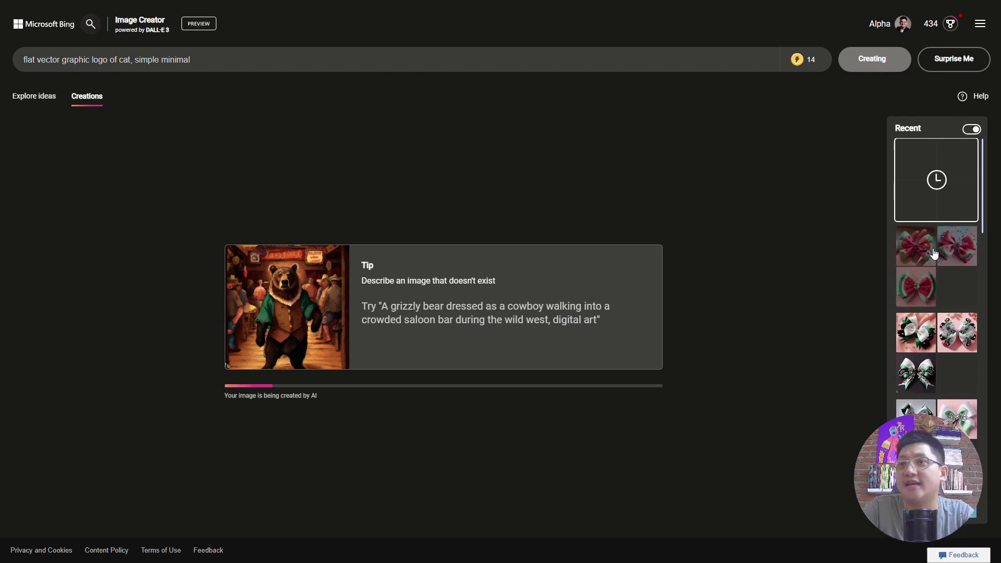
Look through the earlier image sets in the recent creations and dismiss the first-creation notice
{"action": "scroll", "coordinate": [935, 254], "scroll_direction": "down", "scroll_amount": 10}
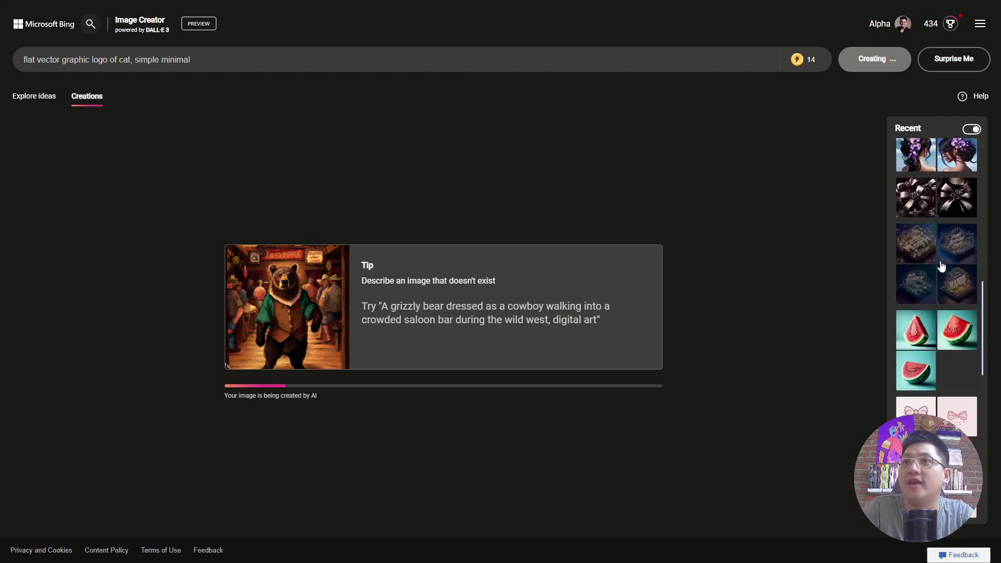
{"action": "scroll", "coordinate": [941, 267], "scroll_direction": "down", "scroll_amount": 10}
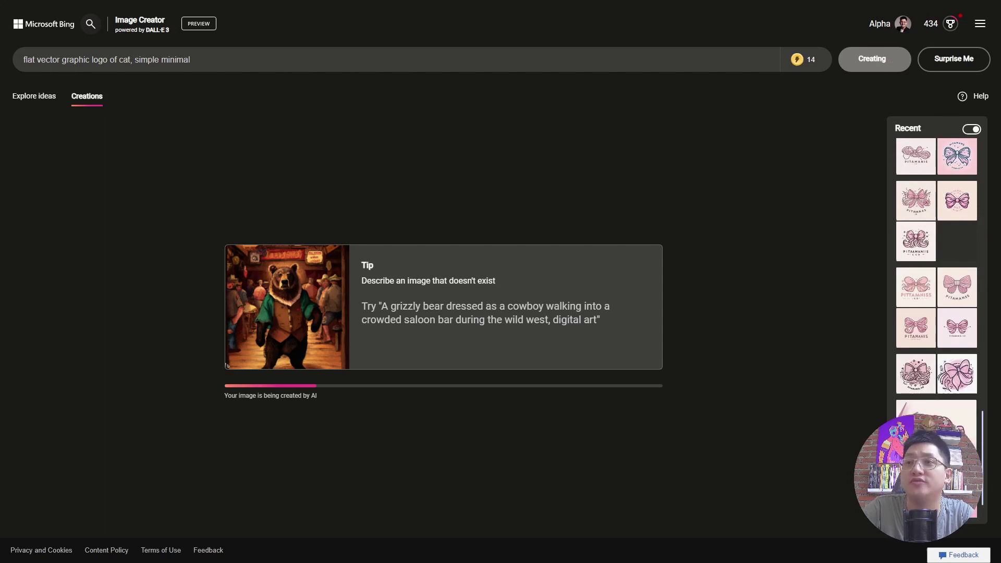
{"action": "scroll", "coordinate": [938, 281], "scroll_direction": "down", "scroll_amount": 1}
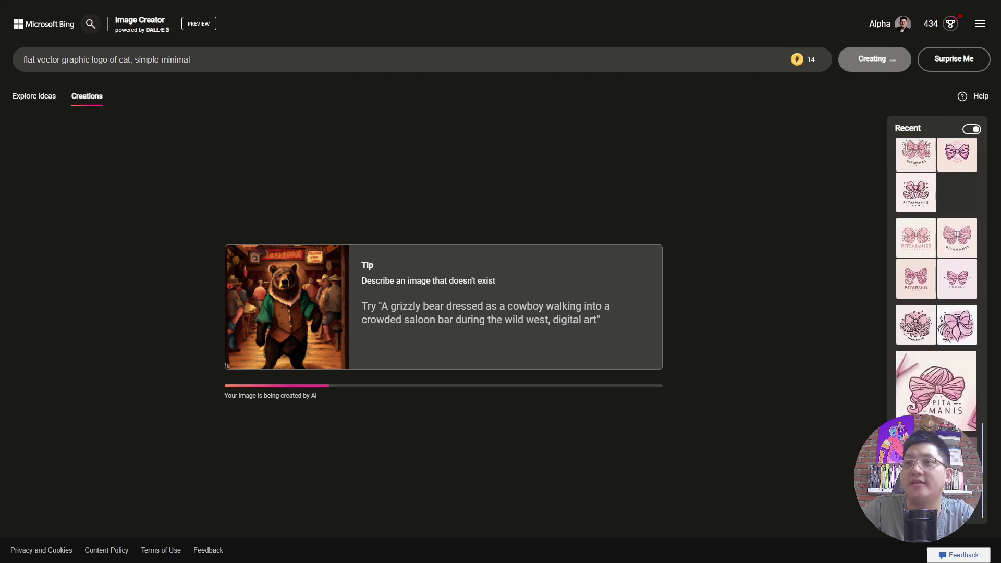
{"action": "scroll", "coordinate": [938, 280], "scroll_direction": "up", "scroll_amount": 1}
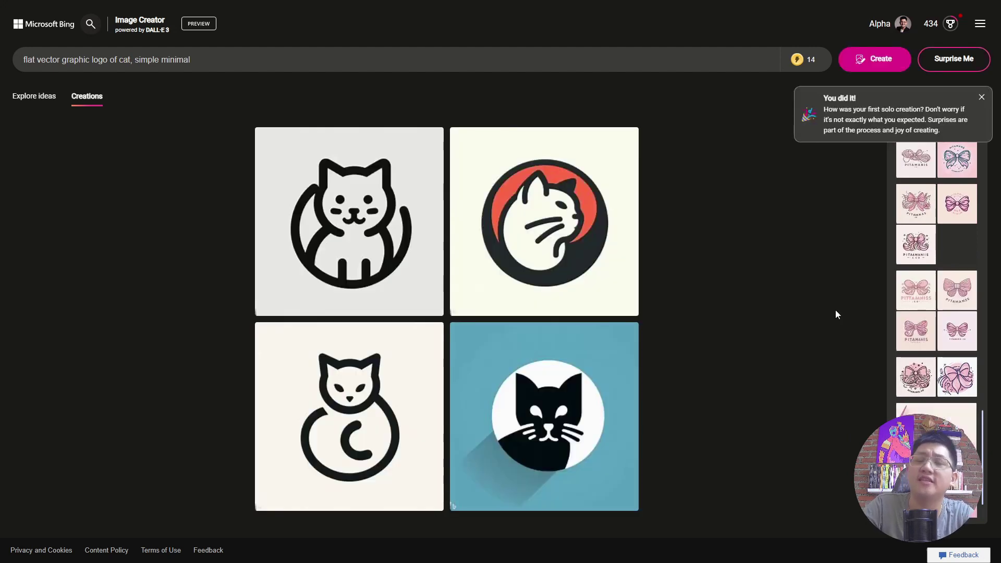
{"action": "left_click", "coordinate": [982, 97]}
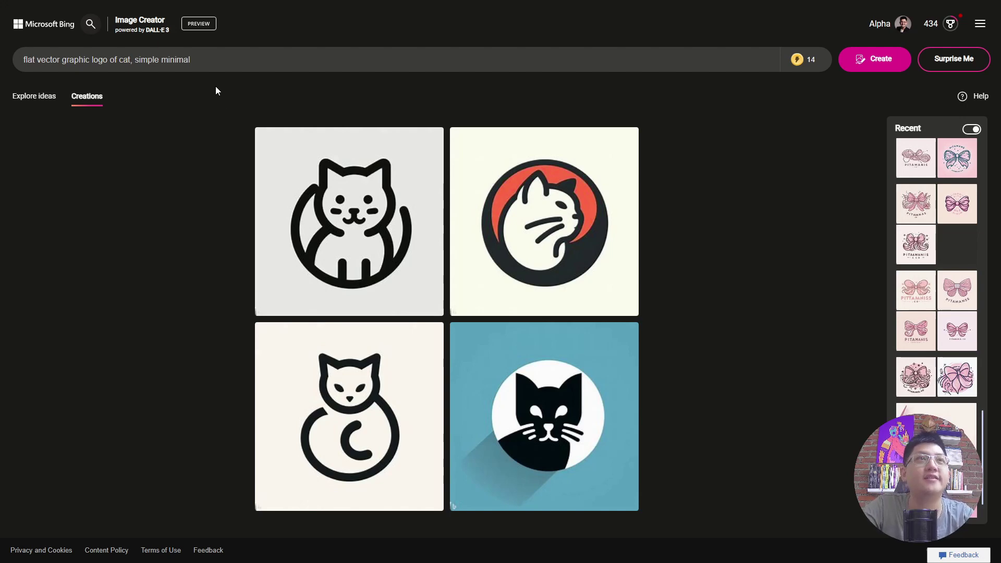
Replace the prompt with "letter F logo, lettermark, typography, vector simple minimal" and generate the images
{"action": "left_click_drag", "start_coordinate": [206, 61], "coordinate": [9, 68]}
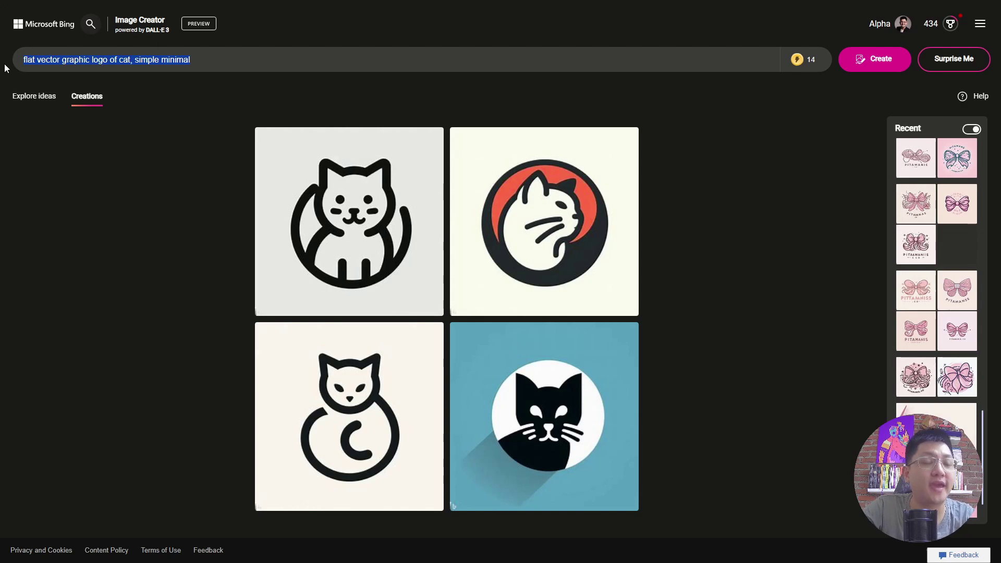
{"action": "type", "text": "letter F logo, lettermark, typography, vector simple minimal"}
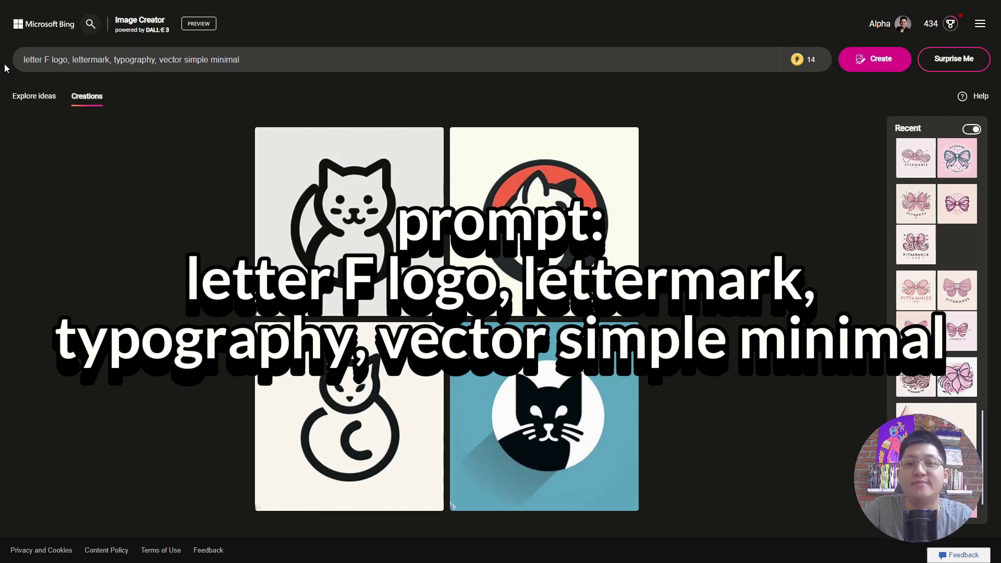
{"action": "double_click", "coordinate": [46, 60]}
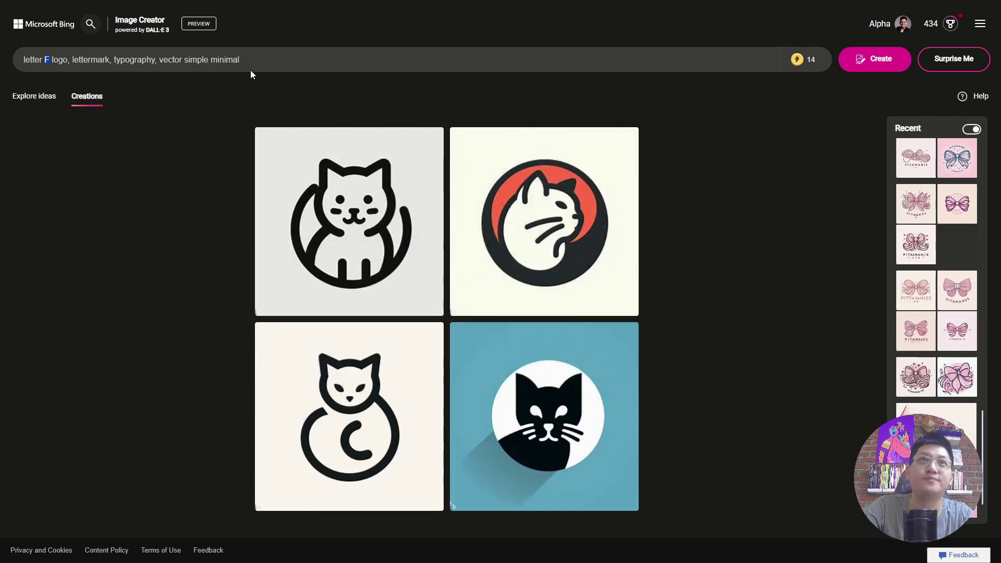
{"action": "left_click", "coordinate": [878, 103]}
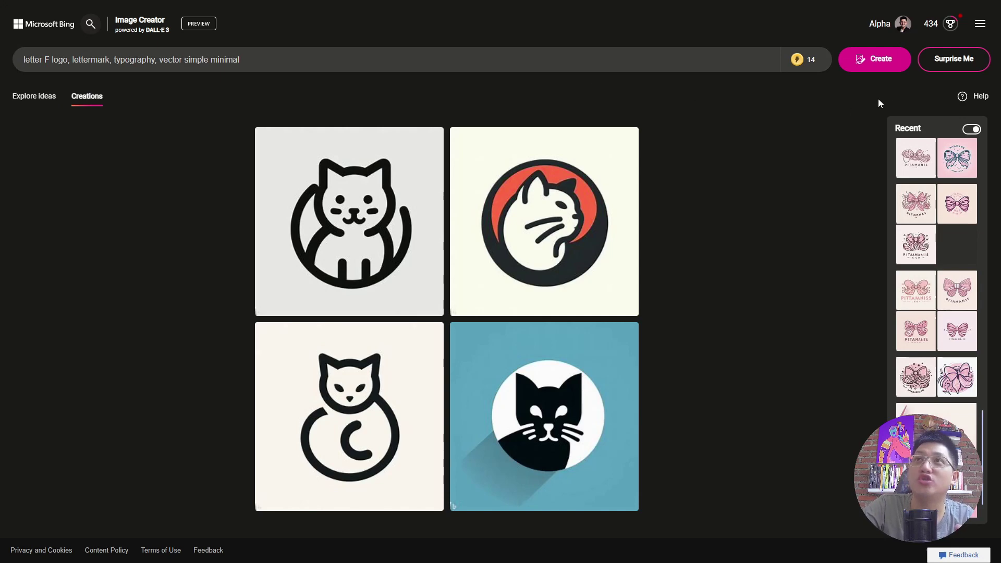
{"action": "left_click", "coordinate": [892, 61]}
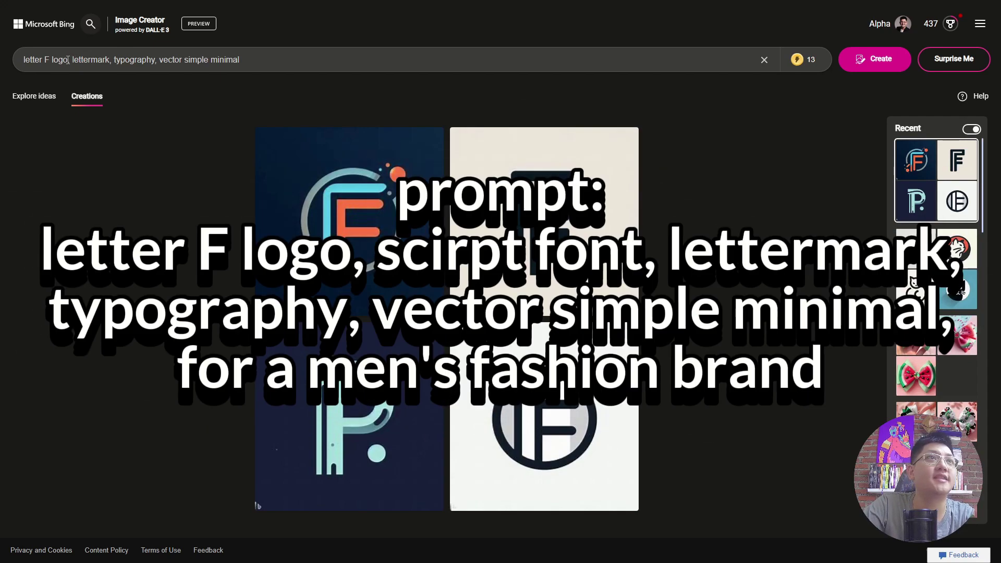
Insert "script font" after "letter F logo" in the prompt, append ", for a men's fashion brand", and generate the images
{"action": "type", "text": "script, "}
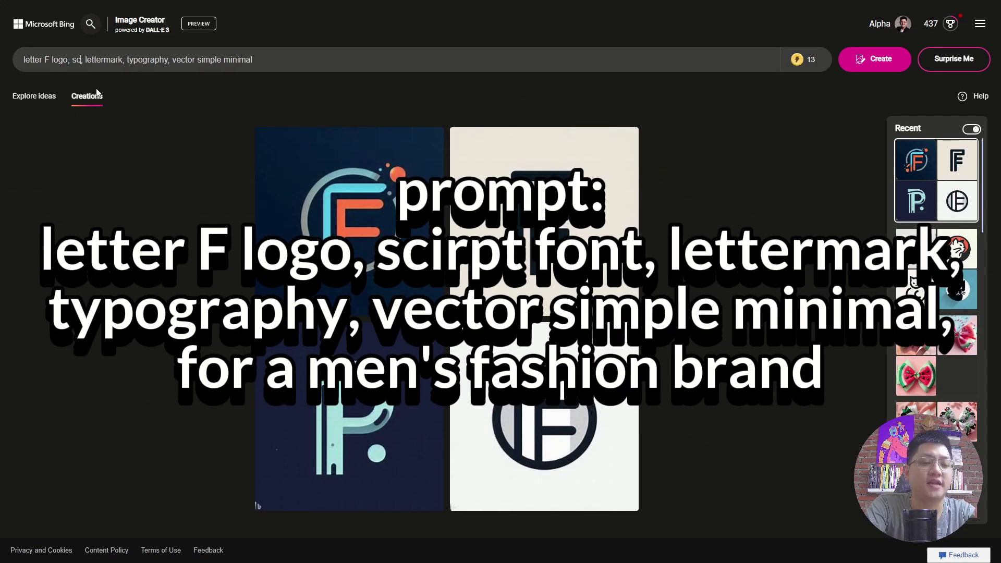
{"action": "type", "text": " fon"}
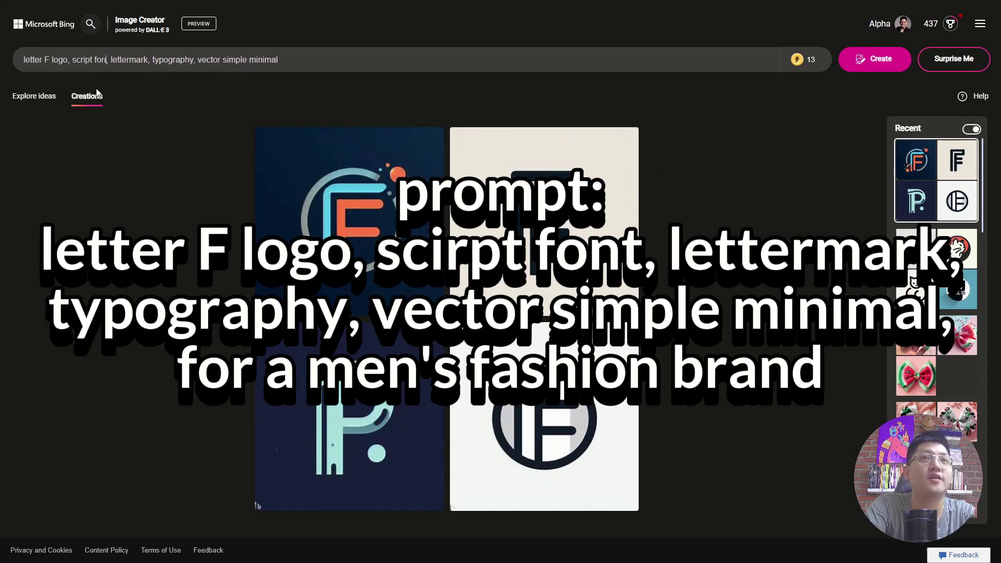
{"action": "type", "text": "t"}
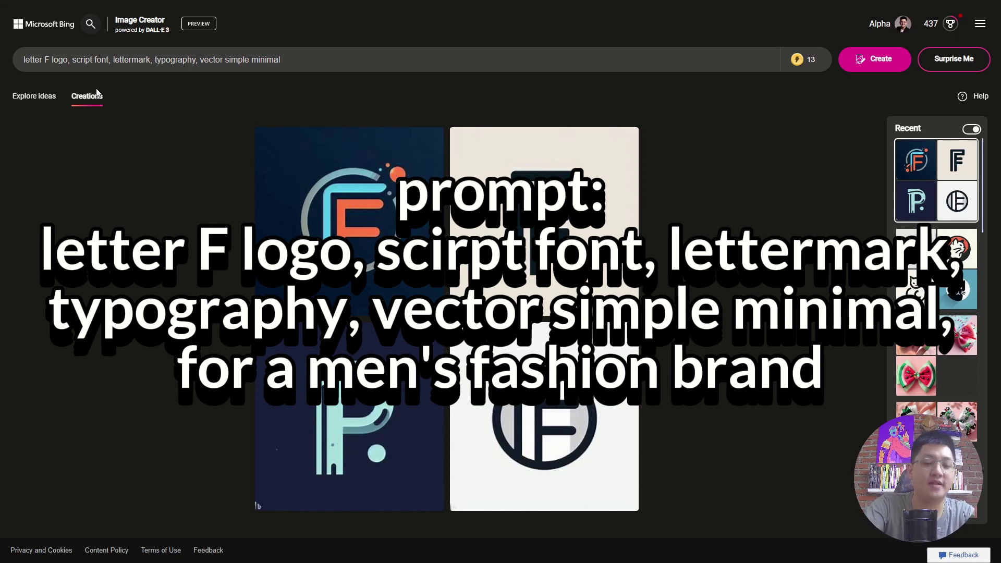
{"action": "type", "text": ", for"}
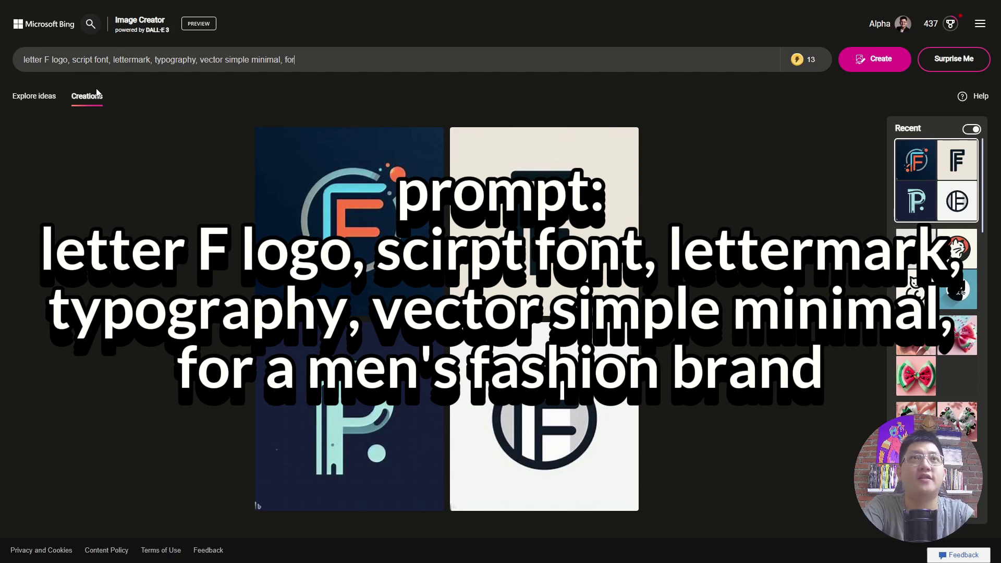
{"action": "type", "text": " a "}
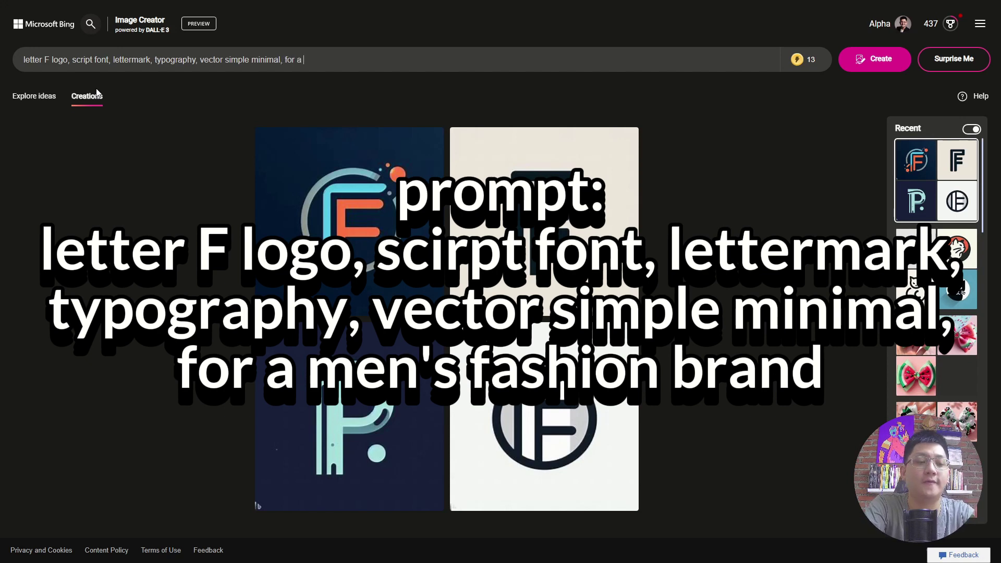
{"action": "type", "text": "men's "}
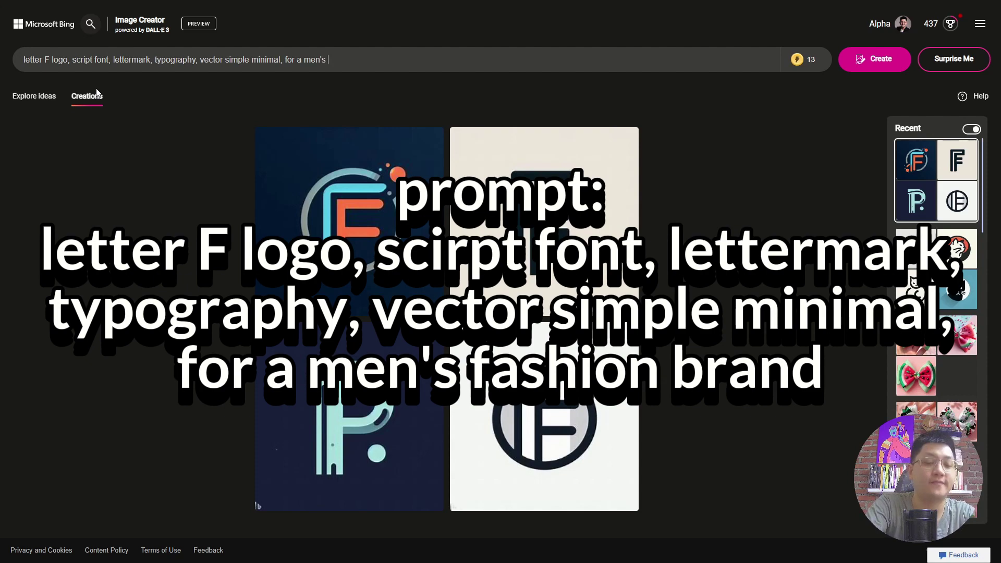
{"action": "type", "text": "fashion rrand"}
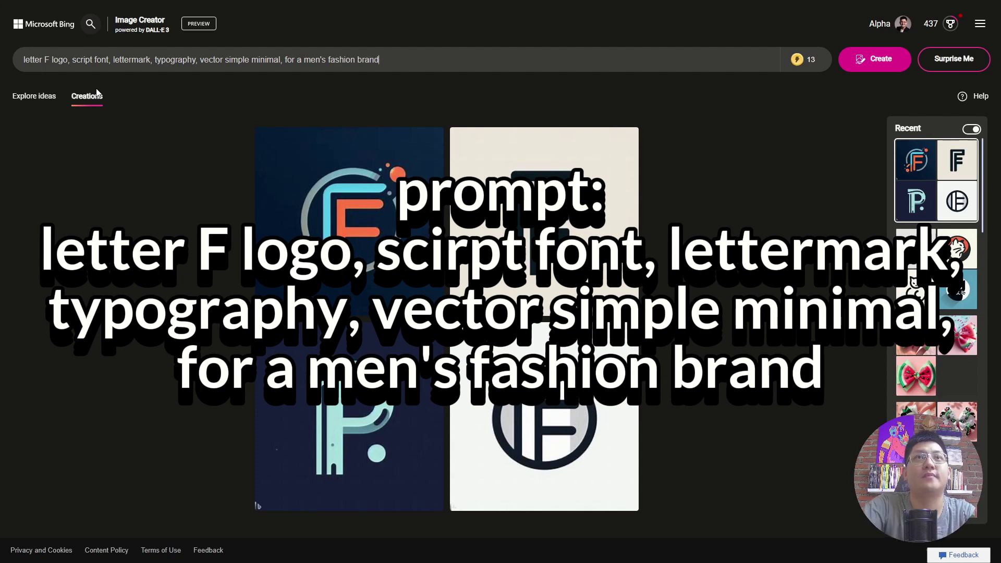
{"action": "left_click", "coordinate": [881, 65]}
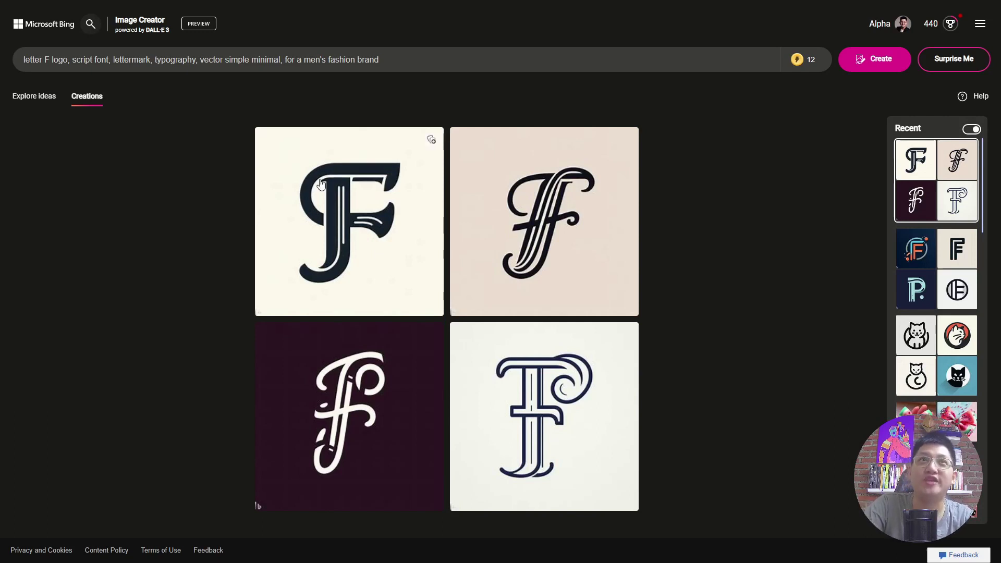
Replace the prompt with "simple mascot logo for a chicken noodle restaurant" and generate the images
{"action": "left_click_drag", "start_coordinate": [386, 60], "coordinate": [10, 68]}
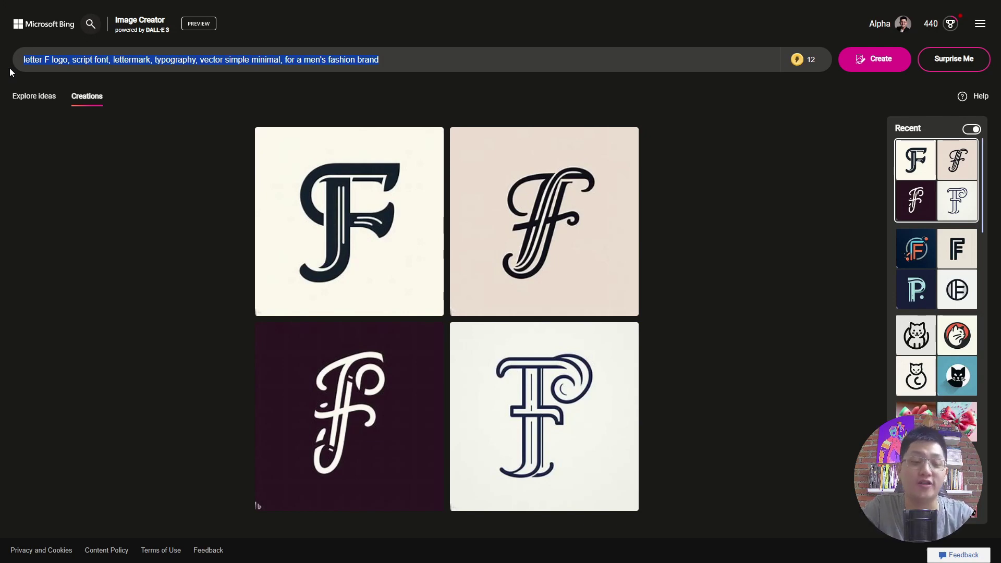
{"action": "type", "text": "simple mascot logo for a chicken noodle restaurant"}
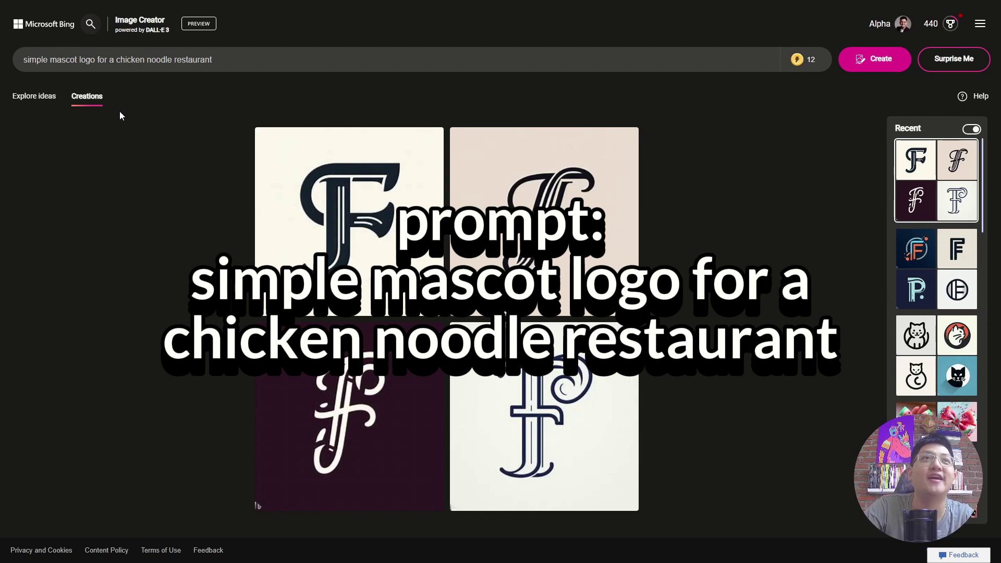
{"action": "left_click", "coordinate": [875, 60]}
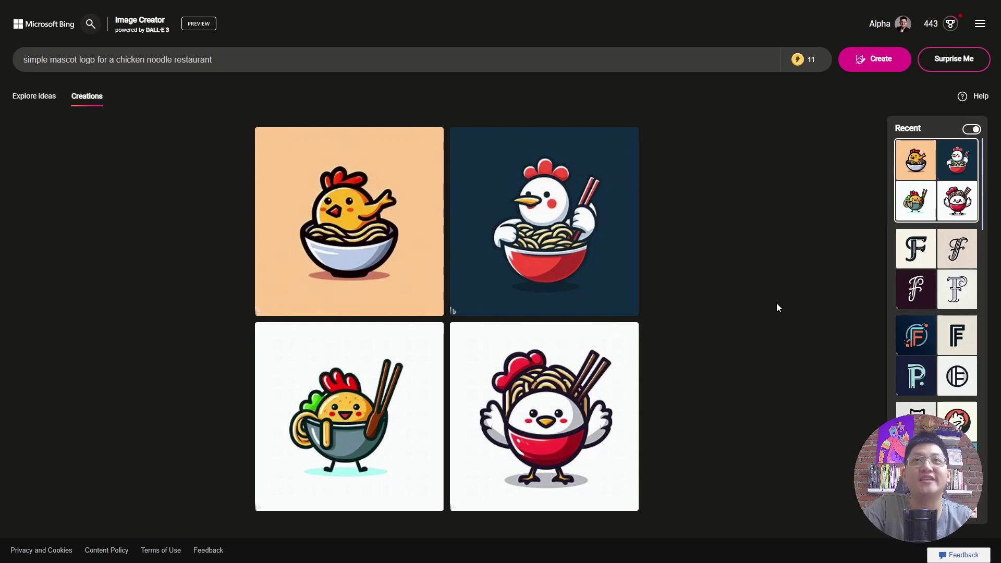
Download the first two mascot images, the yellow chick on orange and the white chicken on dark blue
{"action": "left_click", "coordinate": [330, 237]}
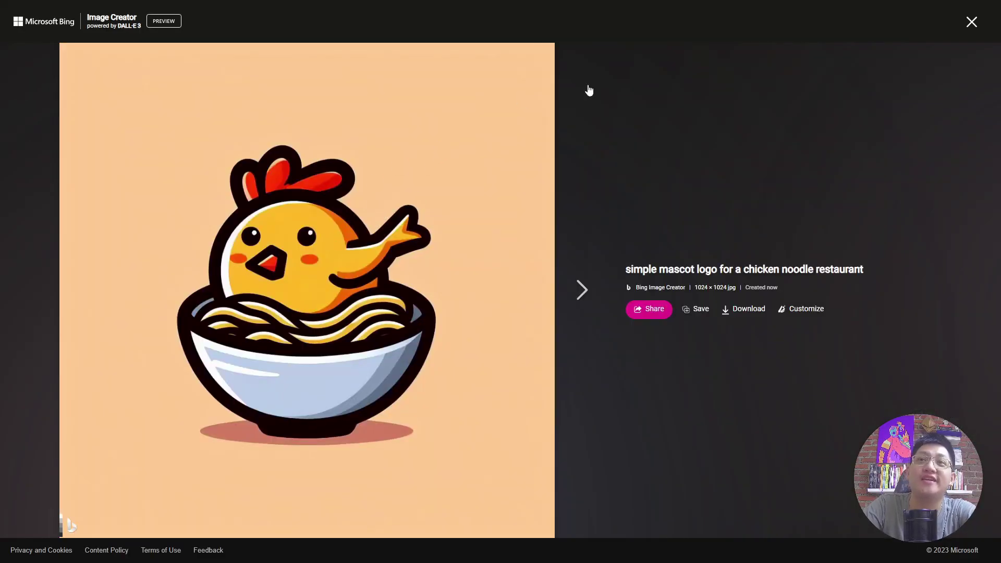
{"action": "left_click", "coordinate": [744, 298]}
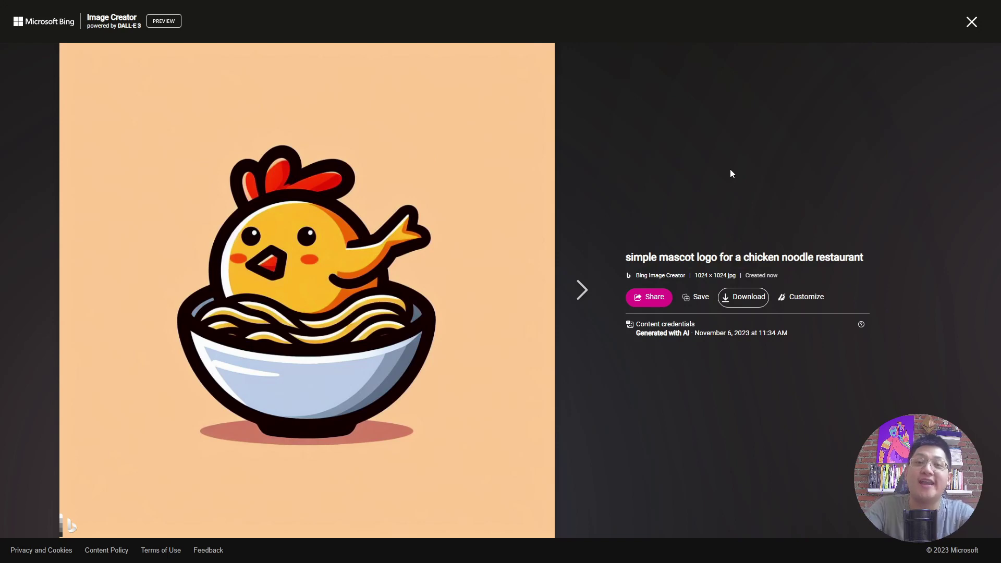
{"action": "left_click", "coordinate": [575, 294]}
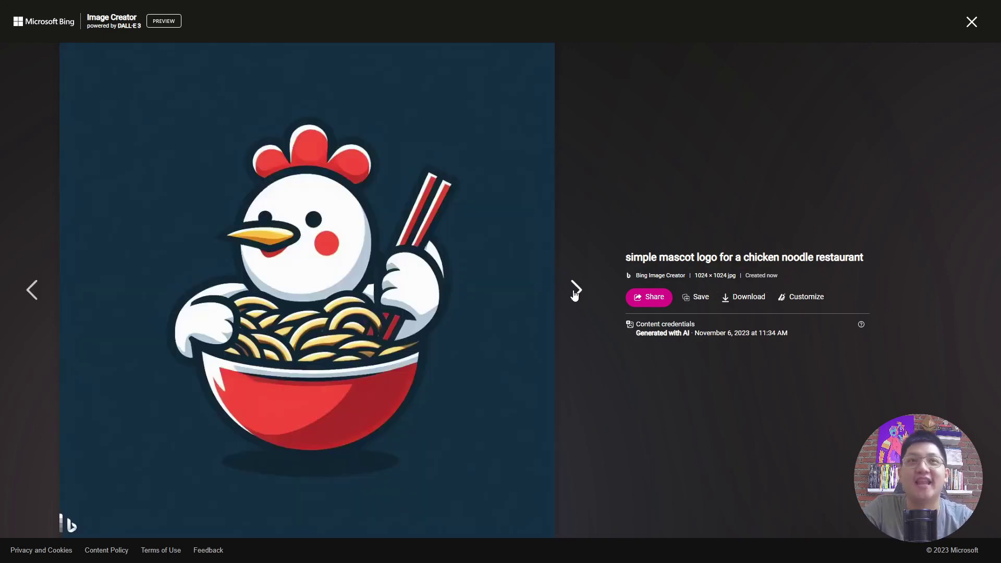
{"action": "left_click", "coordinate": [747, 298]}
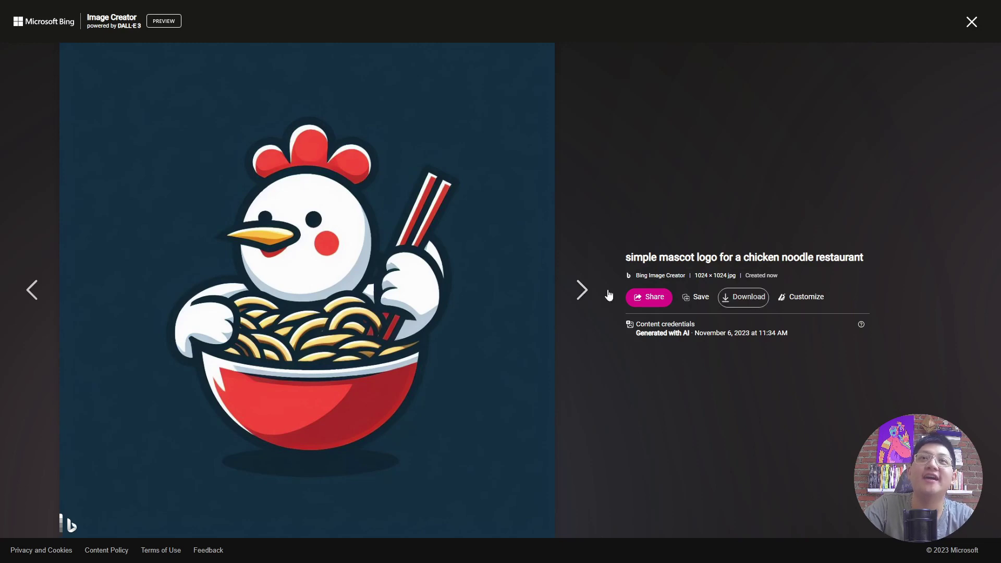
Download the fourth mascot image, the white chicken with raised wings, and return to the third image
{"action": "left_click", "coordinate": [581, 295]}
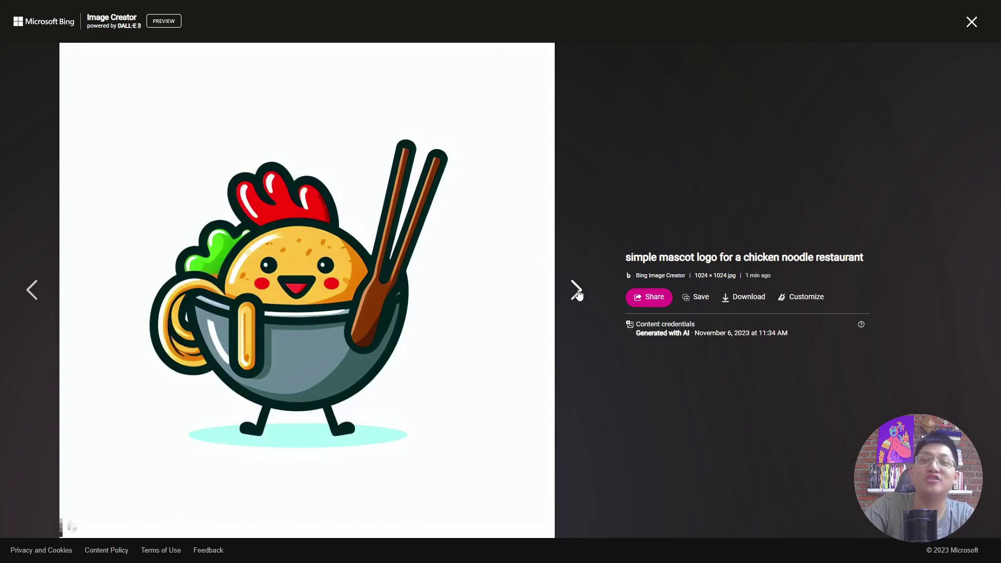
{"action": "left_click", "coordinate": [577, 295]}
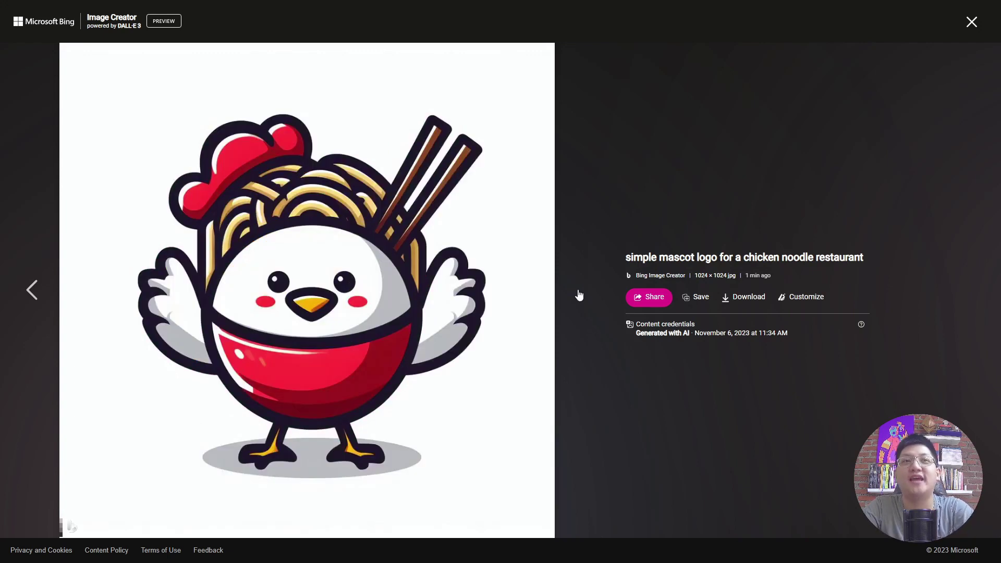
{"action": "left_click", "coordinate": [750, 298]}
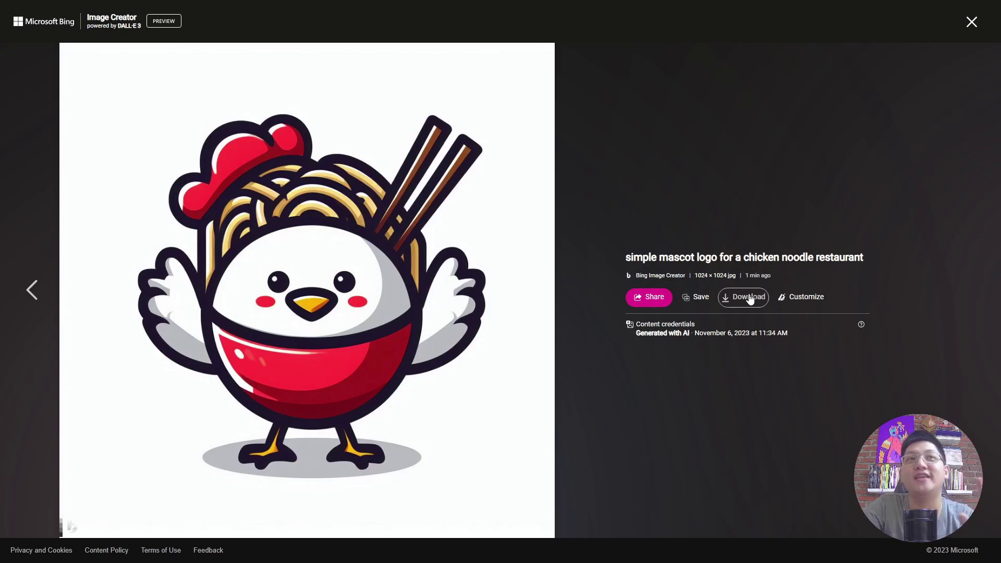
{"action": "left_click", "coordinate": [37, 290]}
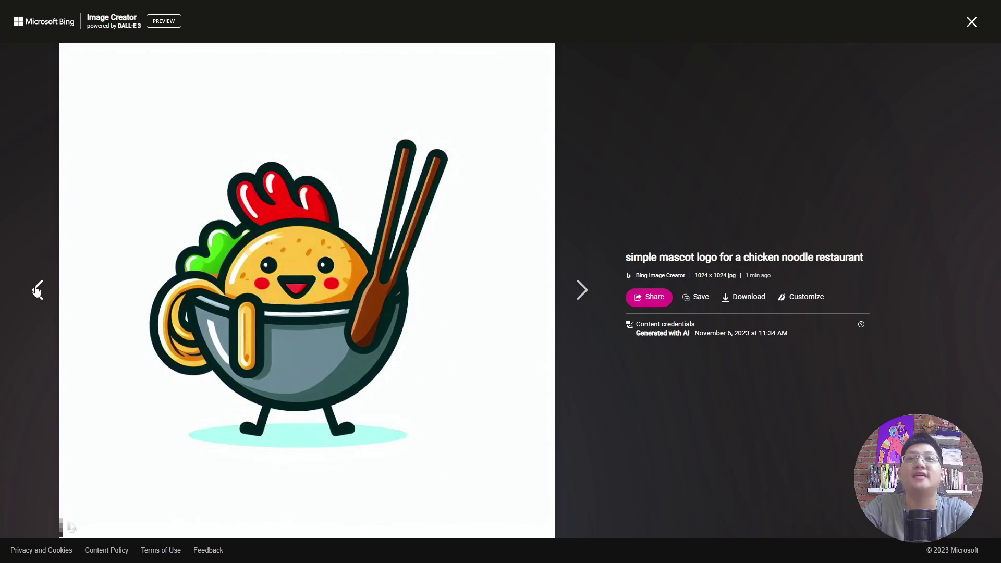